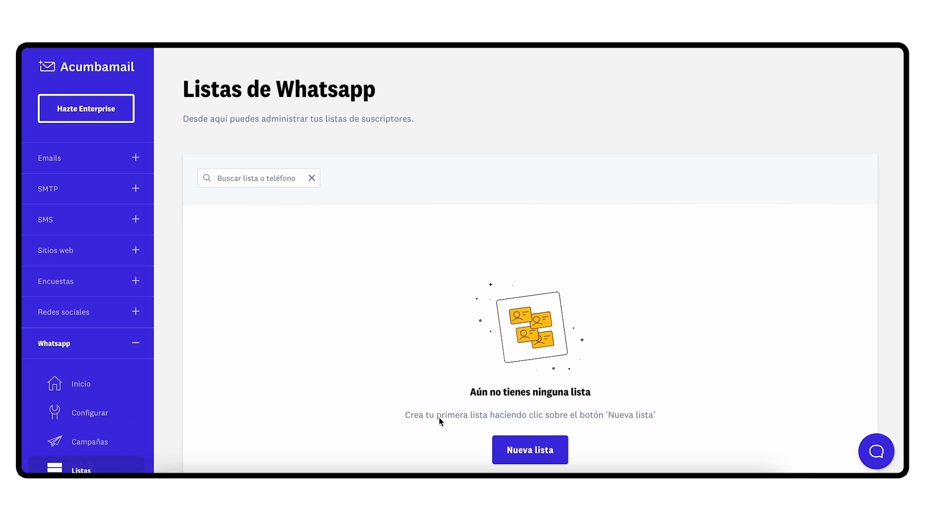
- Create the list 'Lista 1' and choose CSV/Excel file as the subscriber import method
{"action": "left_click", "coordinate": [508, 450]}
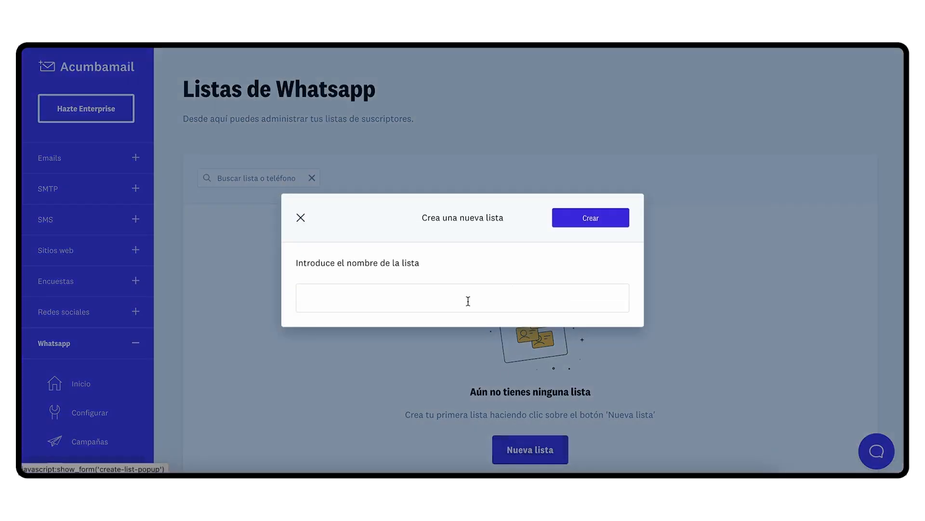
{"action": "type", "text": "Lista 1"}
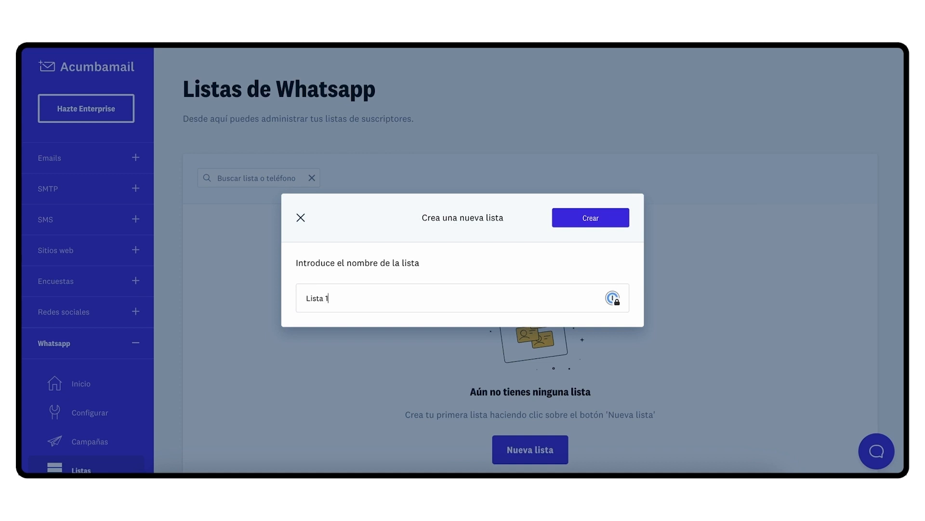
{"action": "left_click", "coordinate": [576, 215]}
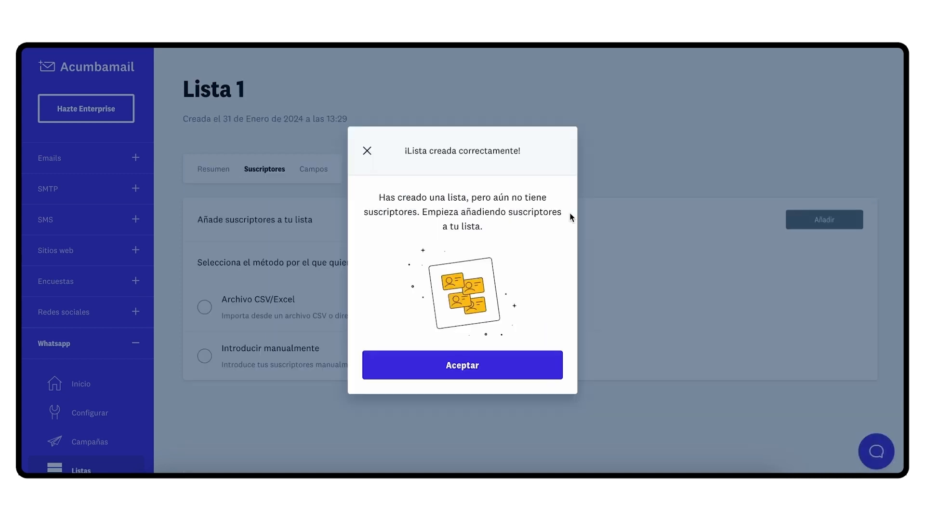
{"action": "left_click", "coordinate": [495, 372]}
{"action": "left_click", "coordinate": [304, 300]}
{"action": "scroll", "coordinate": [303, 302], "scroll_direction": "down", "scroll_amount": 7}
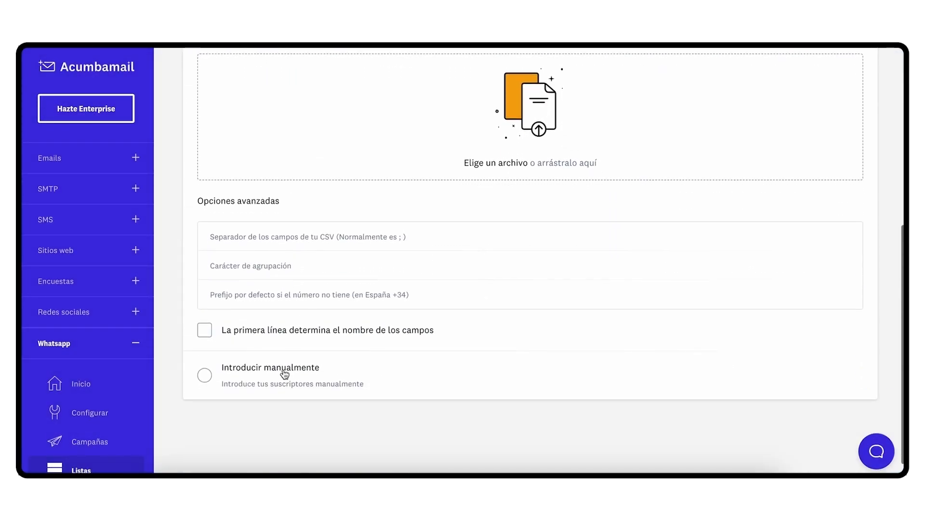
- Manually add one subscriber with a +34 phone number to Lista 1
{"action": "left_click", "coordinate": [283, 366]}
{"action": "left_click", "coordinate": [275, 432]}
{"action": "type", "text": "+3"}
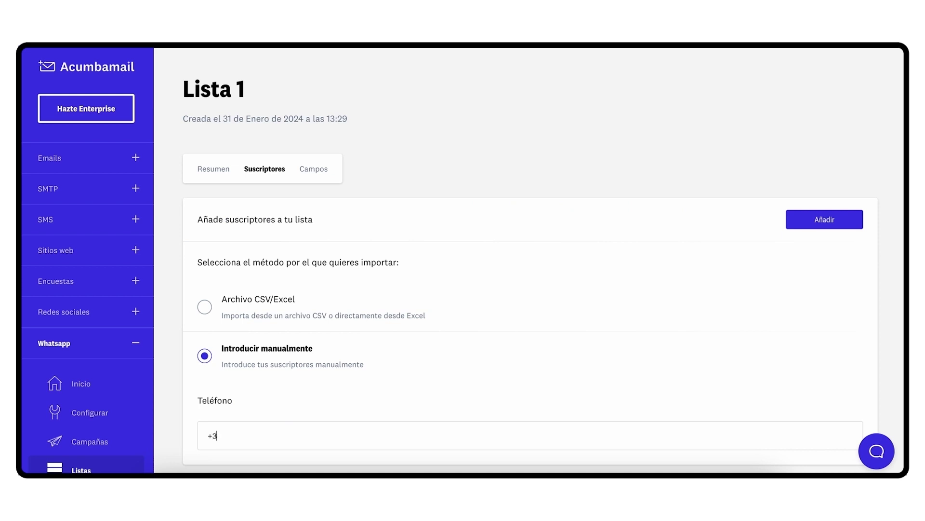
{"action": "type", "text": "4600000000"}
{"action": "left_click", "coordinate": [795, 227]}
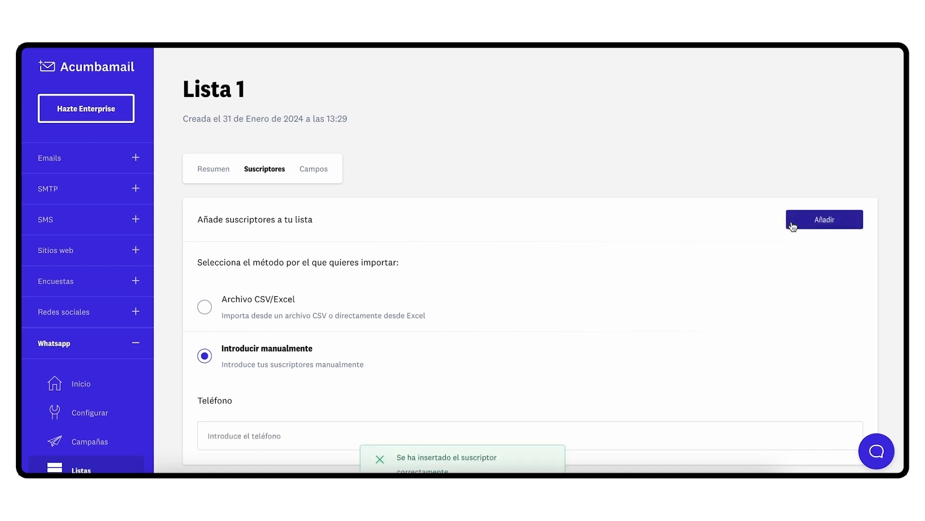
- Check Lista 1's subscribers and open the new subscriber for editing
{"action": "left_click", "coordinate": [268, 169]}
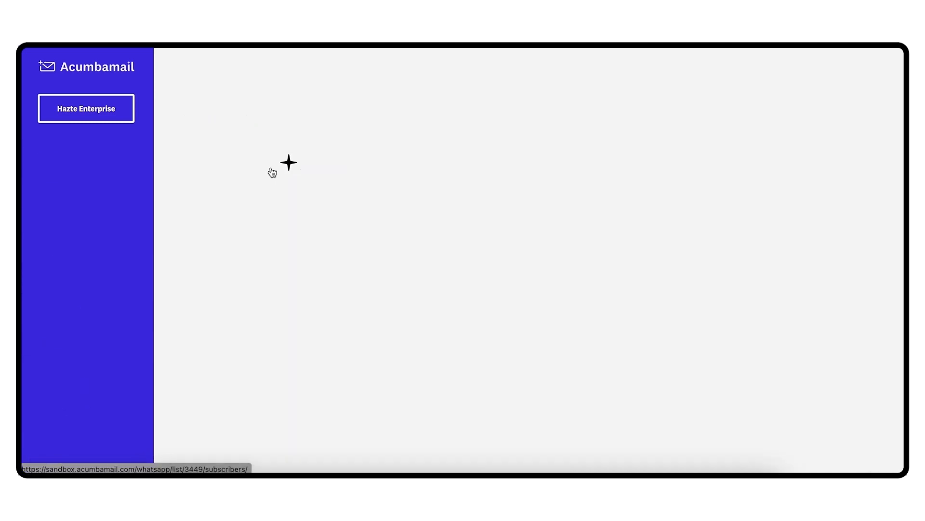
{"action": "left_click", "coordinate": [672, 218]}
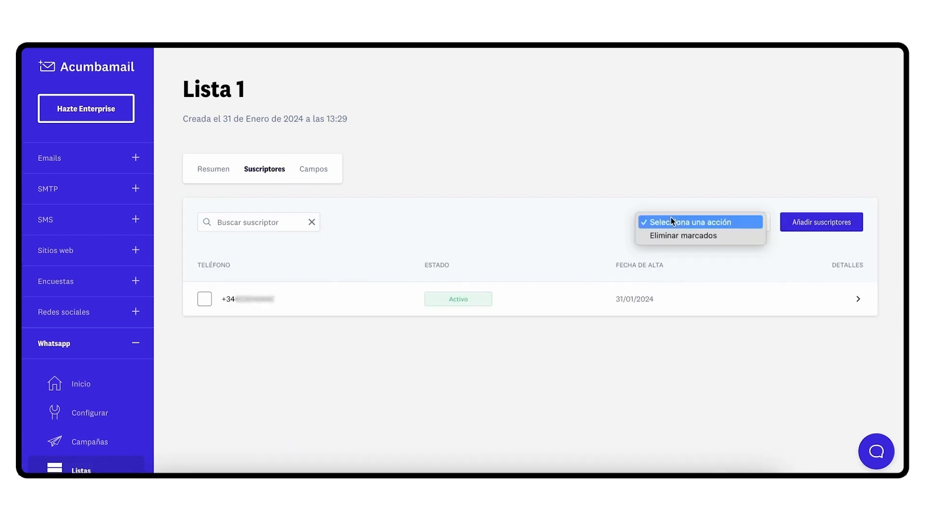
{"action": "left_click", "coordinate": [695, 204]}
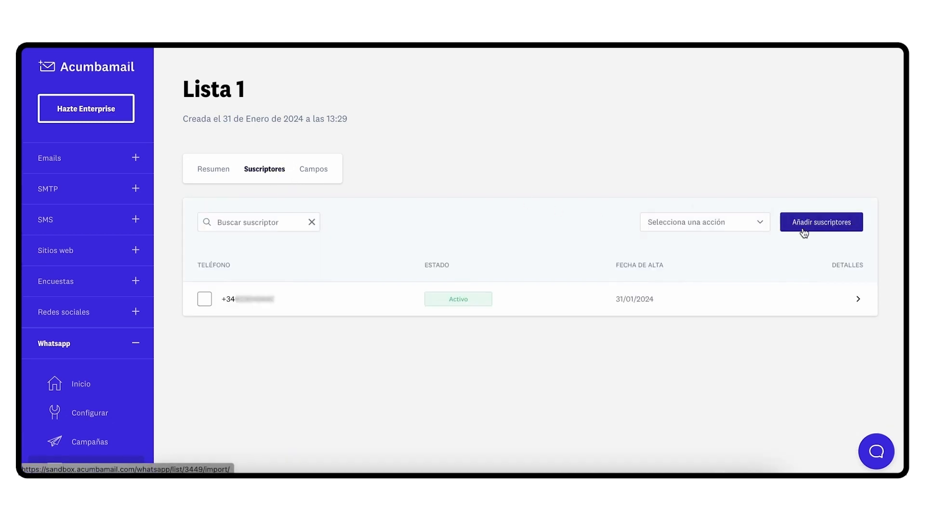
{"action": "left_click", "coordinate": [860, 301]}
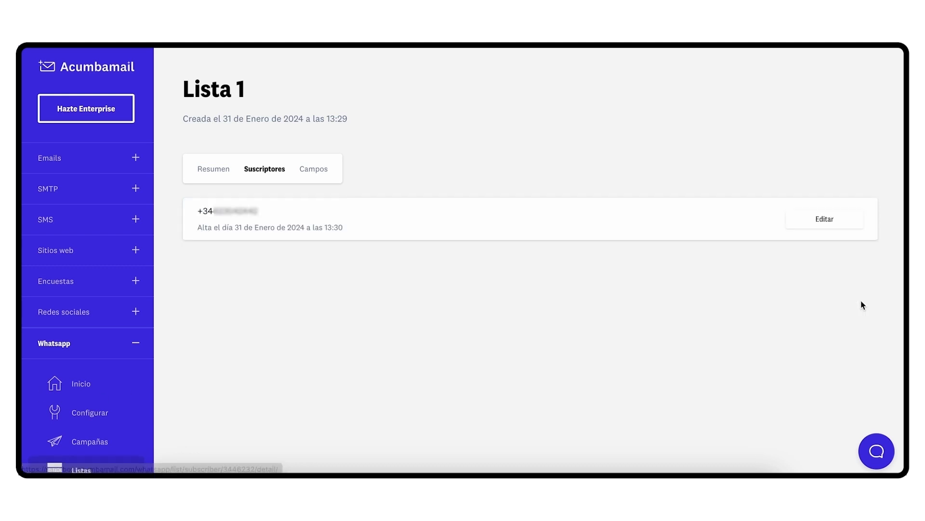
{"action": "left_click", "coordinate": [833, 223]}
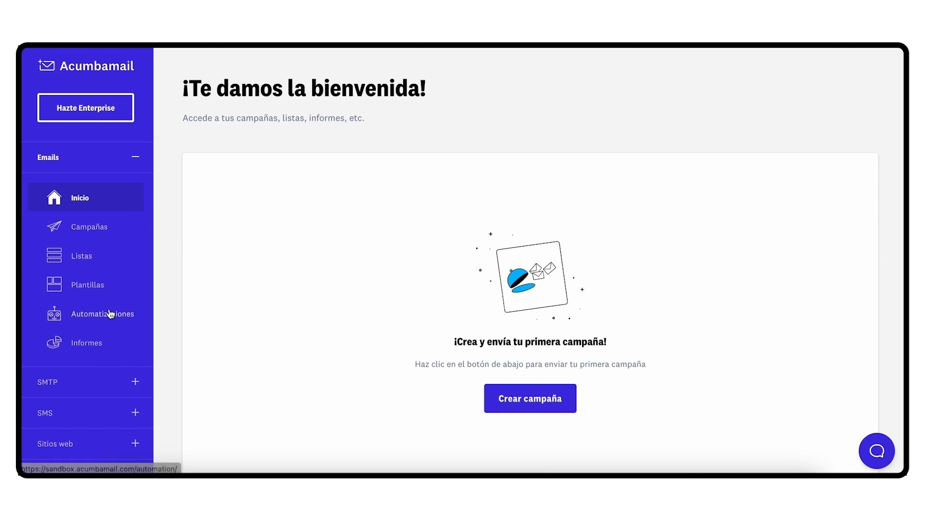
- Under WhatsApp Plantillas, create a new template 'plantilla_calendario' in Español
{"action": "scroll", "coordinate": [105, 313], "scroll_direction": "down", "scroll_amount": 4}
{"action": "left_click", "coordinate": [63, 351]}
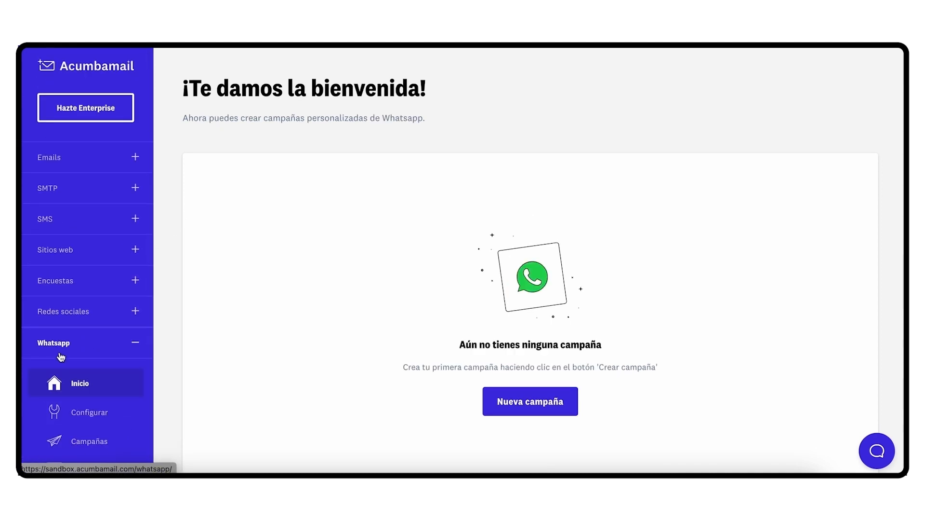
{"action": "scroll", "coordinate": [70, 365], "scroll_direction": "down", "scroll_amount": 3}
{"action": "left_click", "coordinate": [82, 384]}
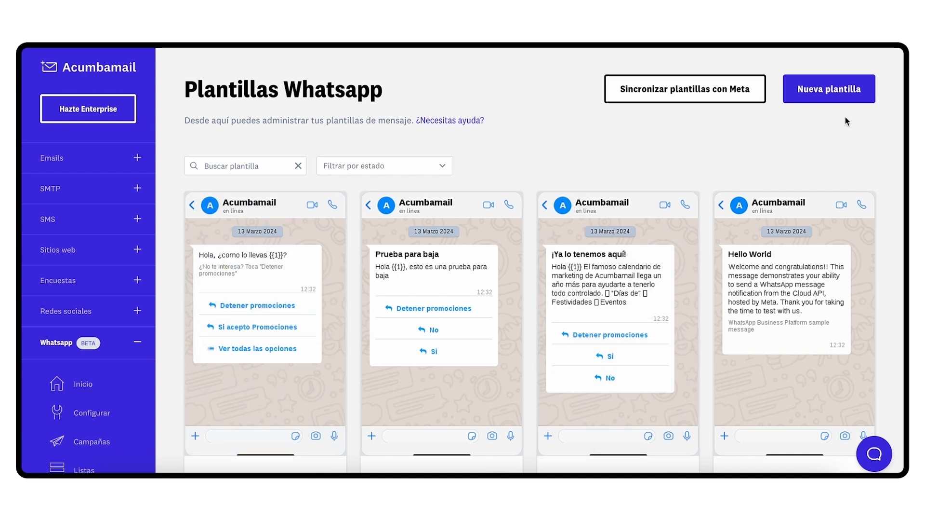
{"action": "left_click", "coordinate": [849, 92]}
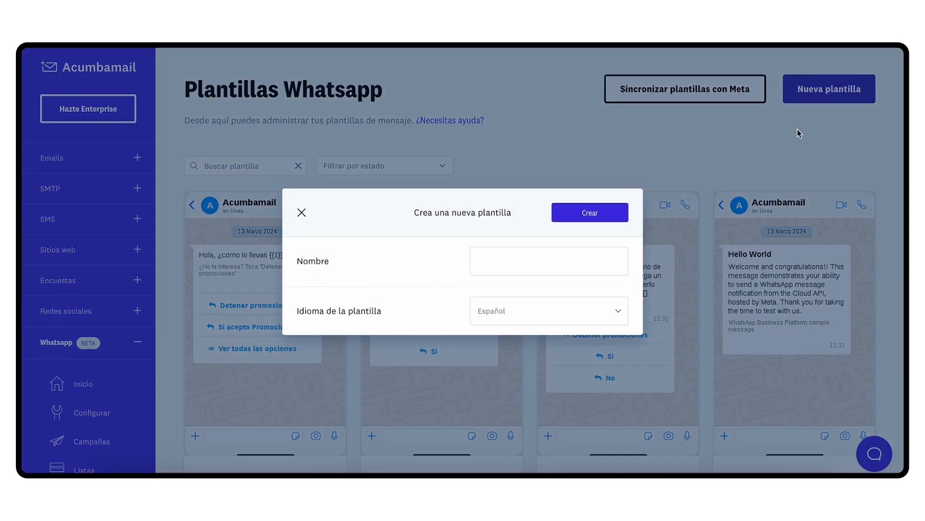
{"action": "type", "text": "plantilla"}
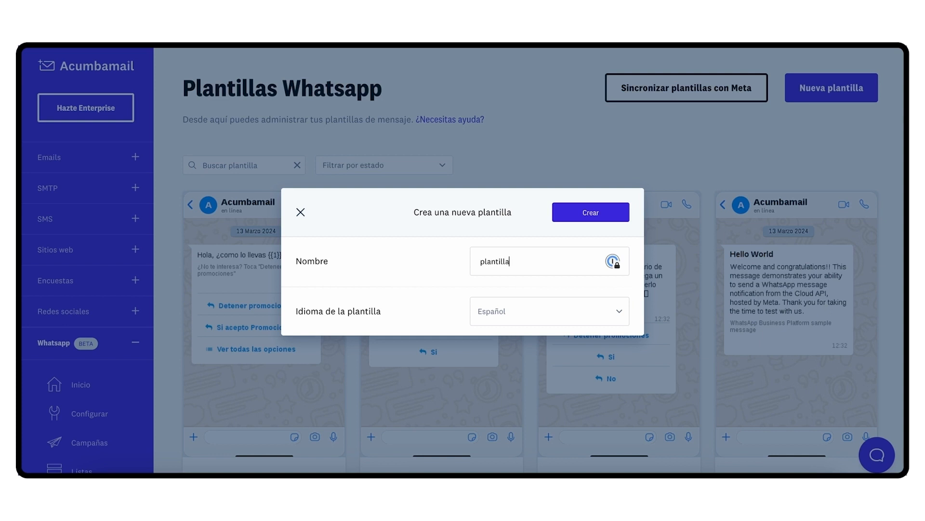
{"action": "type", "text": "_calendario"}
{"action": "left_click", "coordinate": [600, 217]}
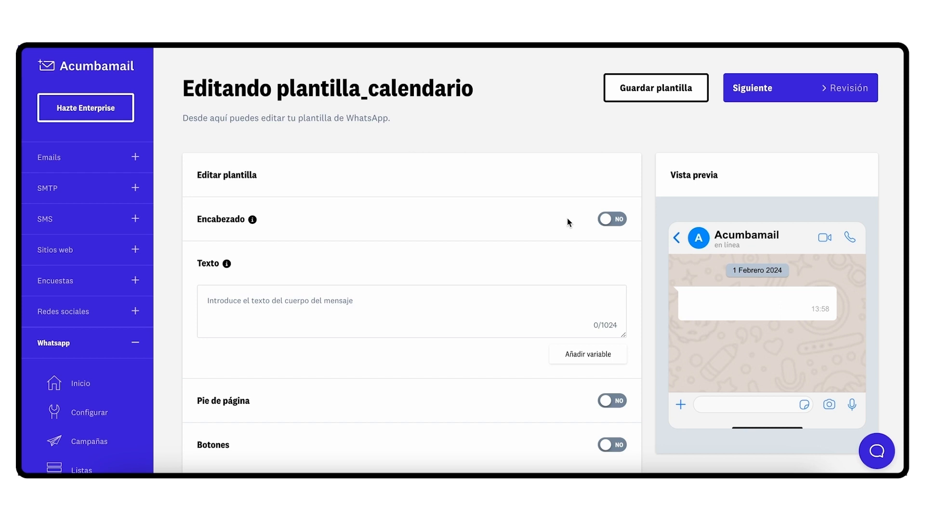
- Paste the marketing calendar body text and add the header 'Ya está aquí!'
{"action": "left_click", "coordinate": [399, 320]}
{"action": "type", "text": "El famoso Calendario de Marketing de Acumbamail vuelve un año más para que planifiques tus campañas de 2024."}
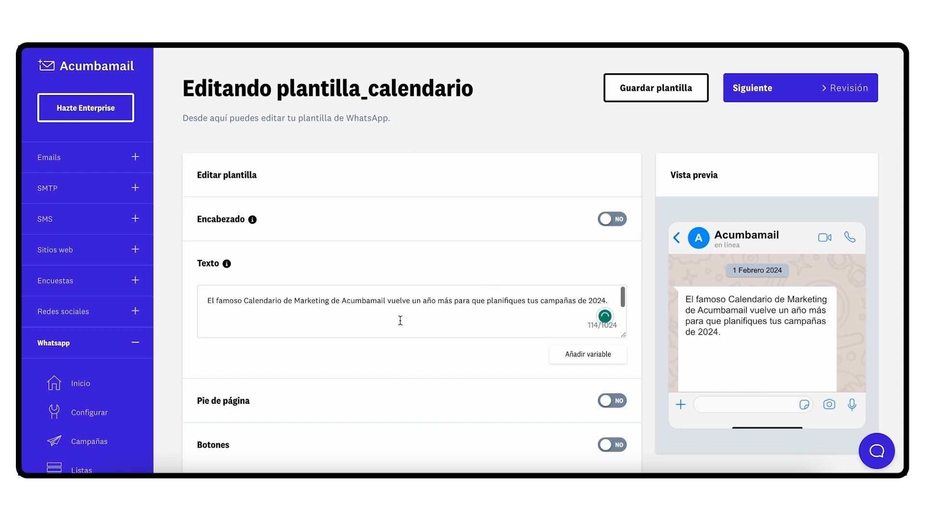
{"action": "left_click", "coordinate": [612, 218]}
{"action": "left_click", "coordinate": [434, 255]}
{"action": "type", "text": "Ya está aquí!"}
- Switch the template's footer and buttons sections on
{"action": "scroll", "coordinate": [430, 251], "scroll_direction": "down", "scroll_amount": 2}
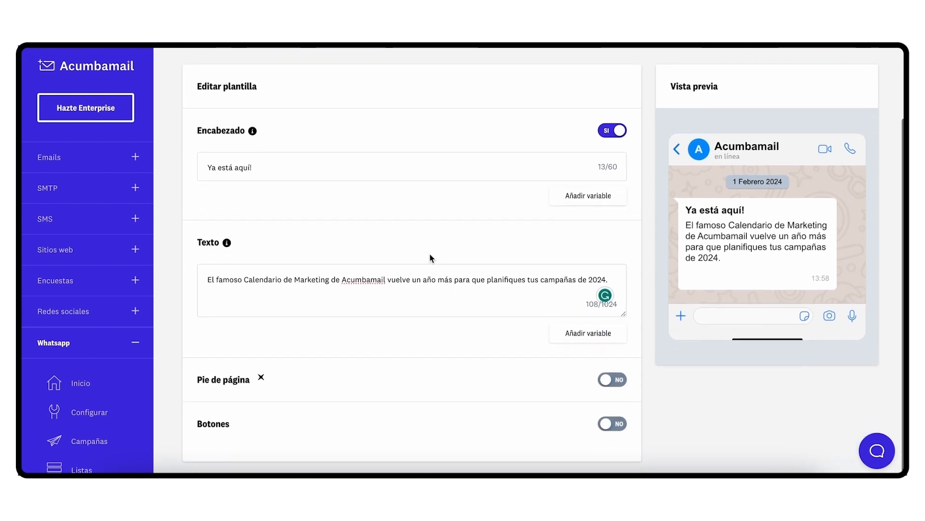
{"action": "left_click", "coordinate": [612, 380]}
{"action": "scroll", "coordinate": [641, 390], "scroll_direction": "down", "scroll_amount": 1}
{"action": "left_click", "coordinate": [612, 441]}
{"action": "scroll", "coordinate": [585, 426], "scroll_direction": "down", "scroll_amount": 3}
{"action": "left_click", "coordinate": [320, 355]}
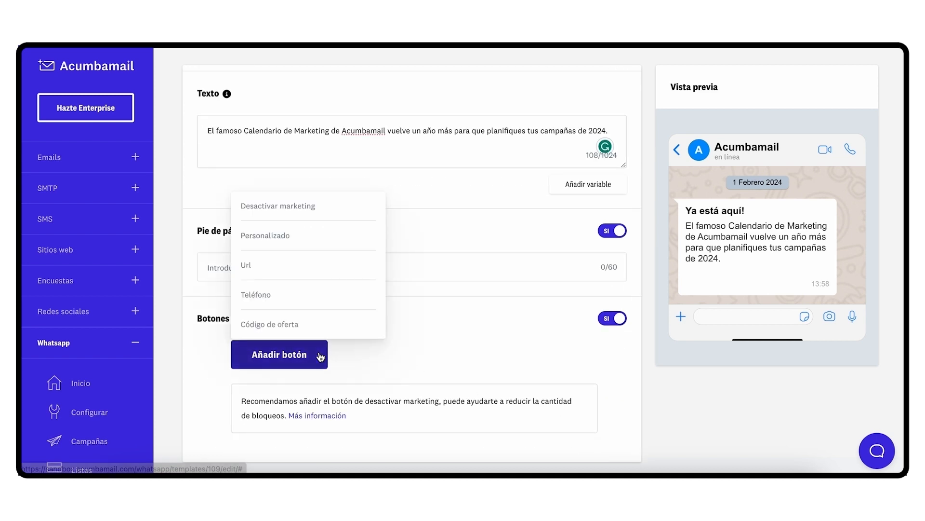
- Add the Desactivar marketing opt-out reply and a custom 'Más info' quick-reply button
{"action": "left_click", "coordinate": [305, 206]}
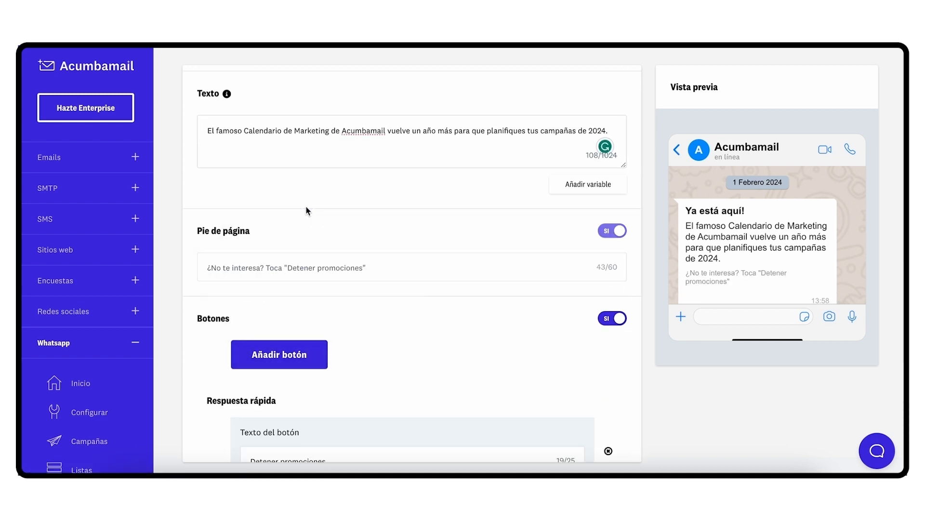
{"action": "scroll", "coordinate": [357, 305], "scroll_direction": "down", "scroll_amount": 1}
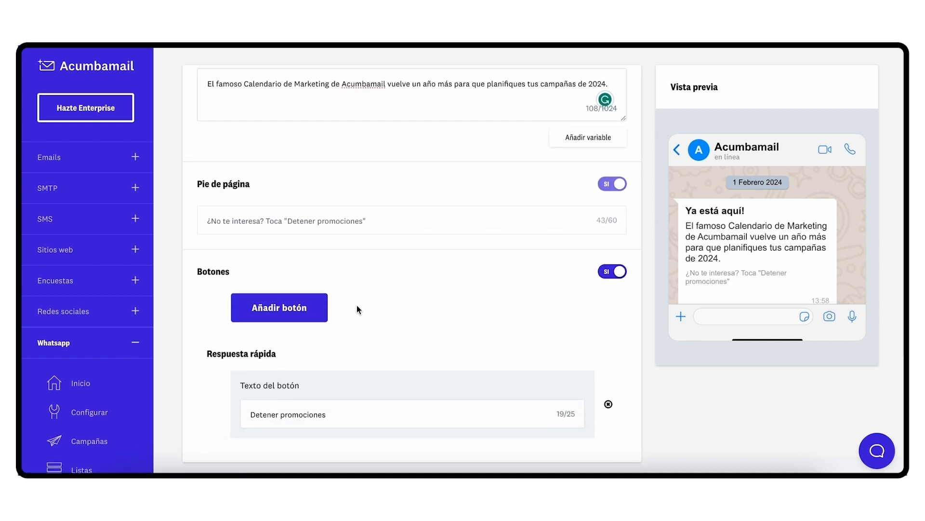
{"action": "left_click", "coordinate": [319, 308]}
{"action": "left_click", "coordinate": [305, 191]}
{"action": "scroll", "coordinate": [295, 363], "scroll_direction": "down", "scroll_amount": 2}
{"action": "left_click", "coordinate": [278, 408]}
{"action": "type", "text": "Más info"}
- Add a 'Descargar' call-to-action button linking to the calendar ebook URL
{"action": "left_click", "coordinate": [315, 236]}
{"action": "left_click", "coordinate": [301, 330]}
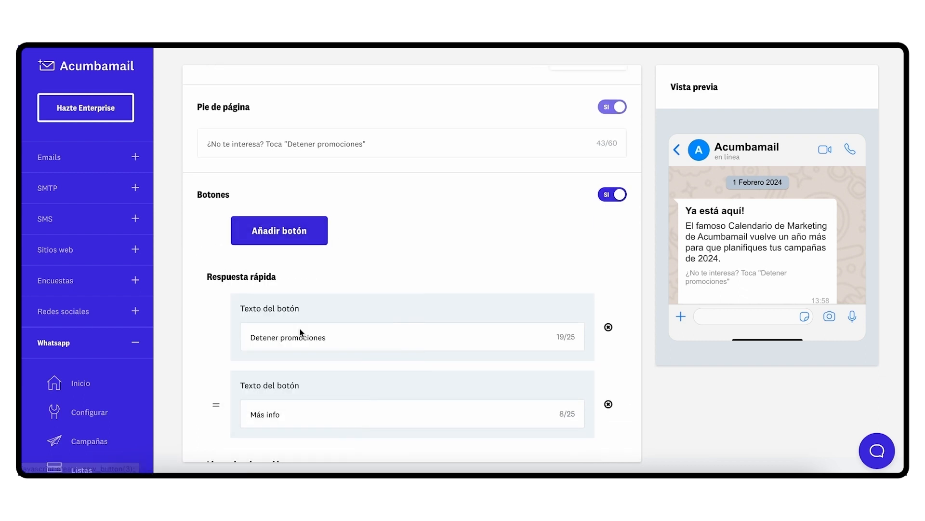
{"action": "scroll", "coordinate": [414, 276], "scroll_direction": "down", "scroll_amount": 2}
{"action": "left_click", "coordinate": [319, 420]}
{"action": "type", "text": "Descargar"}
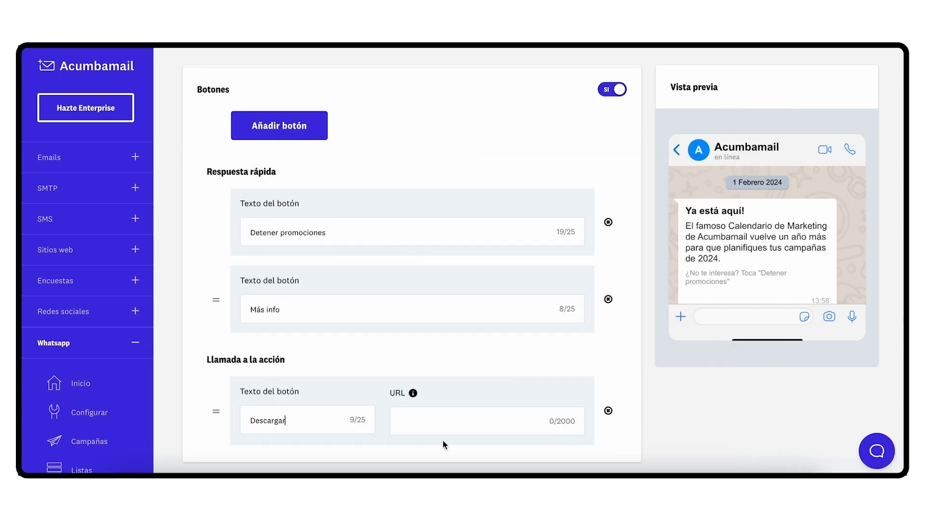
{"action": "left_click", "coordinate": [435, 423]}
{"action": "type", "text": "https://acumbamail.com/recursos/ebooks/calendario-anual-marketing/"}
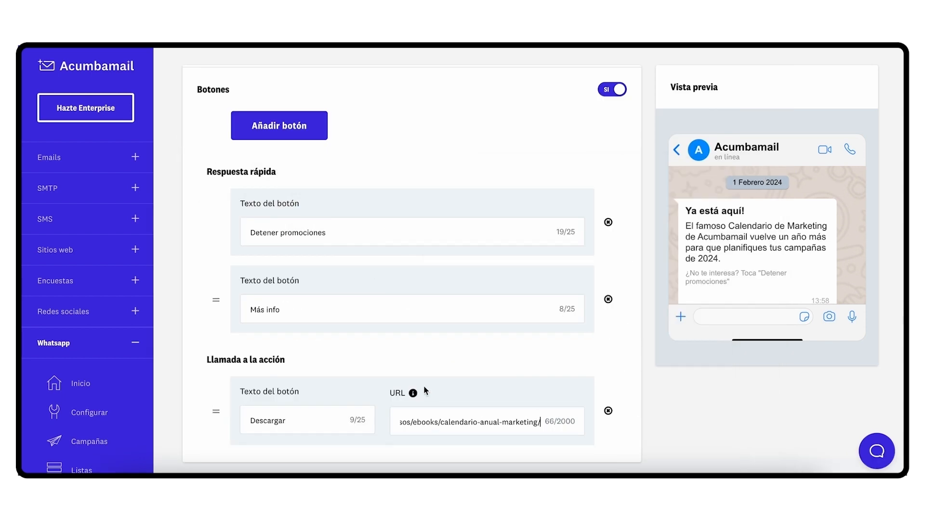
{"action": "scroll", "coordinate": [405, 316], "scroll_direction": "up", "scroll_amount": 6}
{"action": "scroll", "coordinate": [406, 317], "scroll_direction": "up", "scroll_amount": 2}
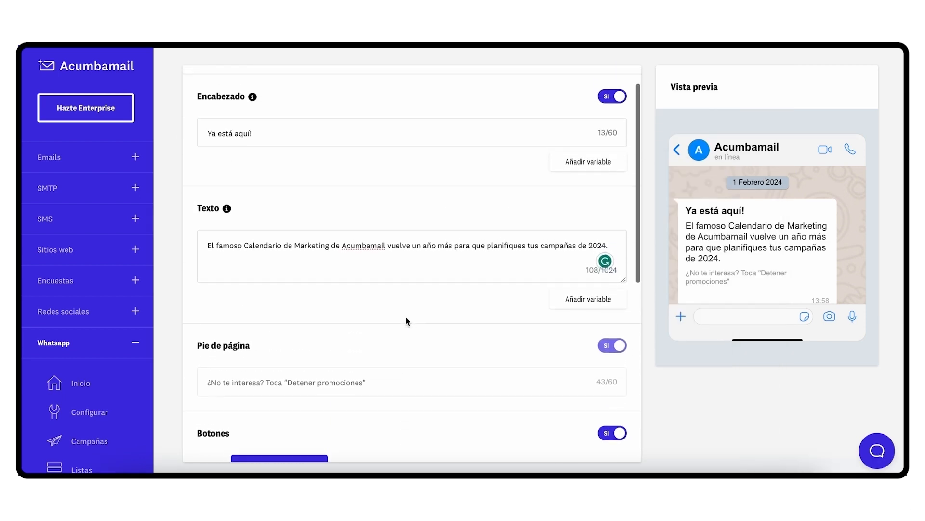
- Strip the variables and stray brace so the header reads only 'Ya está aquí!'
{"action": "left_click", "coordinate": [566, 172]}
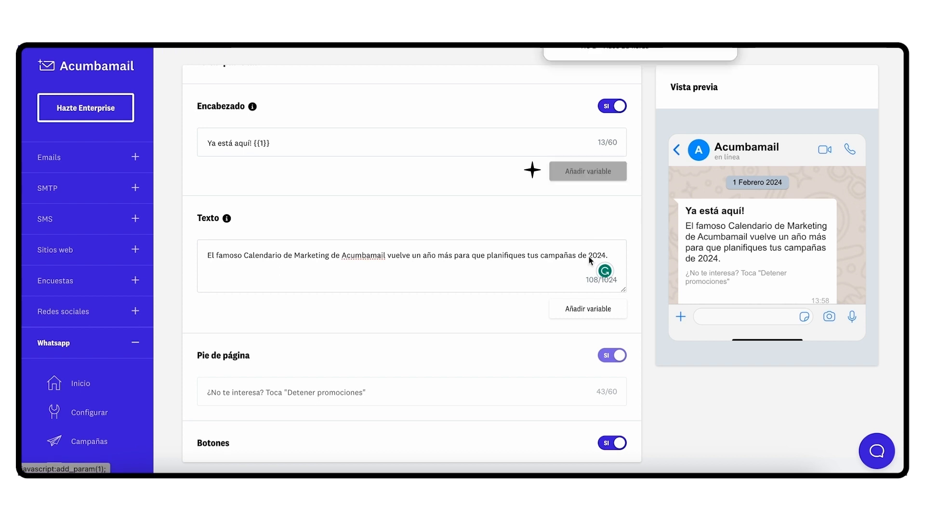
{"action": "left_click", "coordinate": [585, 309]}
{"action": "left_click", "coordinate": [584, 309]}
{"action": "left_click", "coordinate": [586, 310]}
{"action": "left_click", "coordinate": [586, 310]}
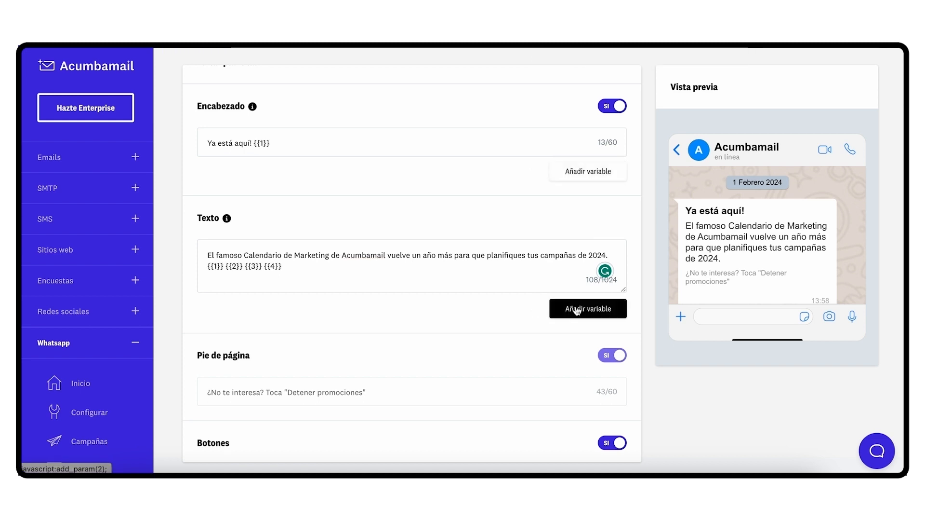
{"action": "left_click_drag", "start_coordinate": [297, 266], "coordinate": [211, 267]}
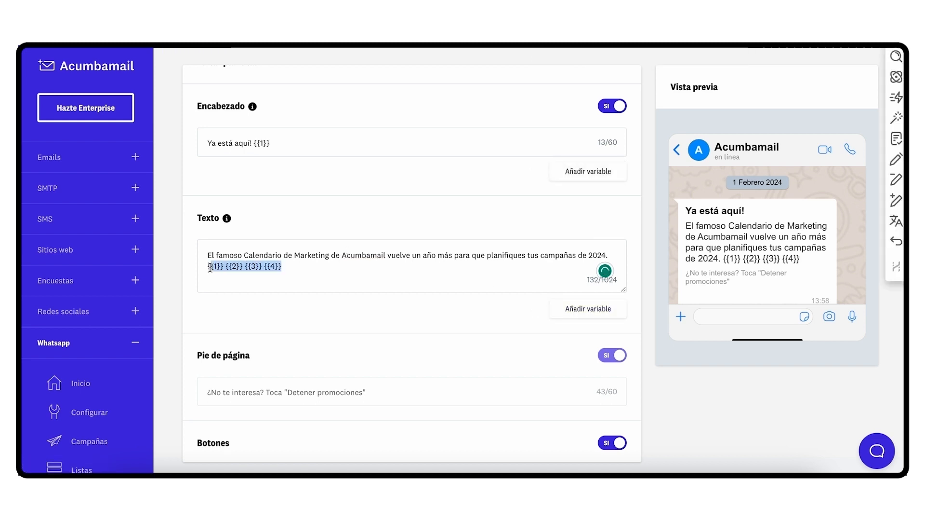
{"action": "key", "text": "BackSpace"}
{"action": "key", "text": "BackSpace"}
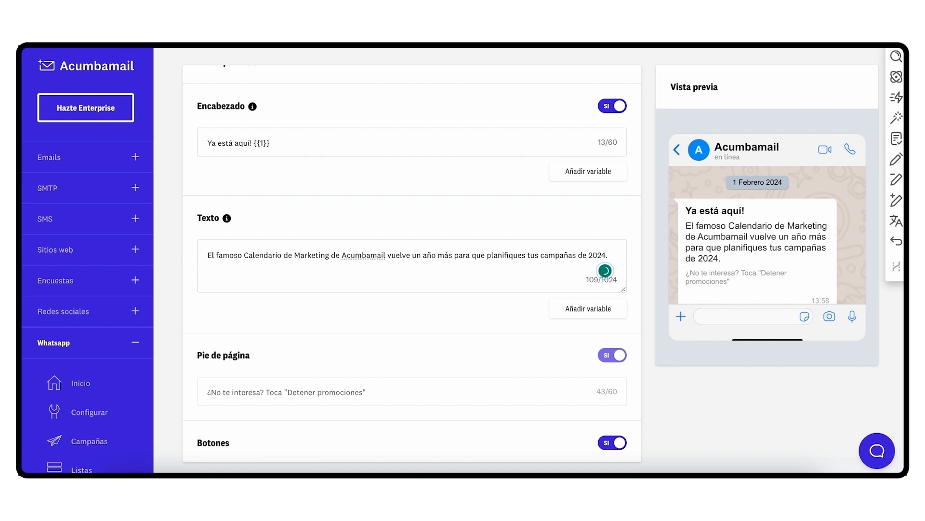
{"action": "left_click", "coordinate": [291, 146]}
{"action": "key", "text": "BackSpace"}
{"action": "key", "text": "BackSpace"}
{"action": "key", "text": "BackSpace"}
{"action": "key", "text": "BackSpace"}
{"action": "key", "text": "BackSpace"}
{"action": "key", "text": "BackSpace"}
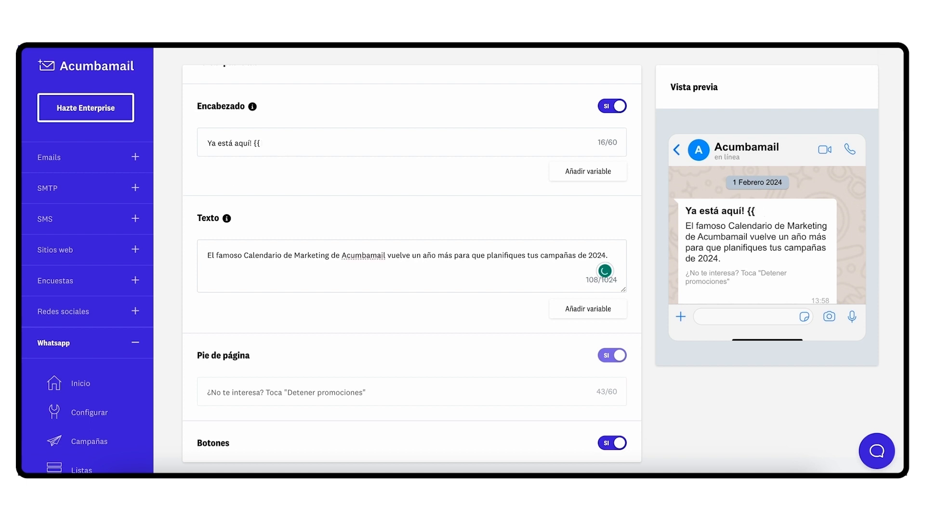
{"action": "scroll", "coordinate": [637, 131], "scroll_direction": "up", "scroll_amount": 2}
- Submit plantilla_calendario to Meta for review and return to the templates list
{"action": "left_click", "coordinate": [752, 99]}
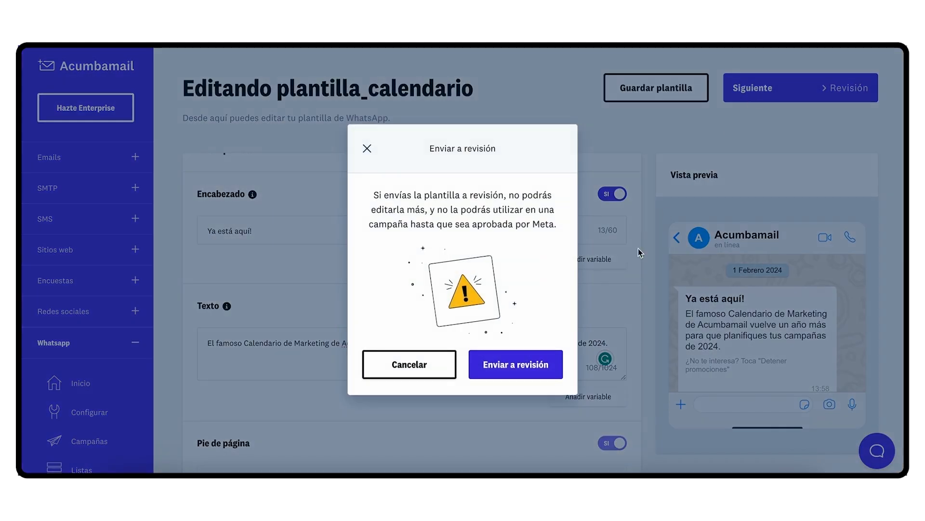
{"action": "left_click", "coordinate": [539, 367]}
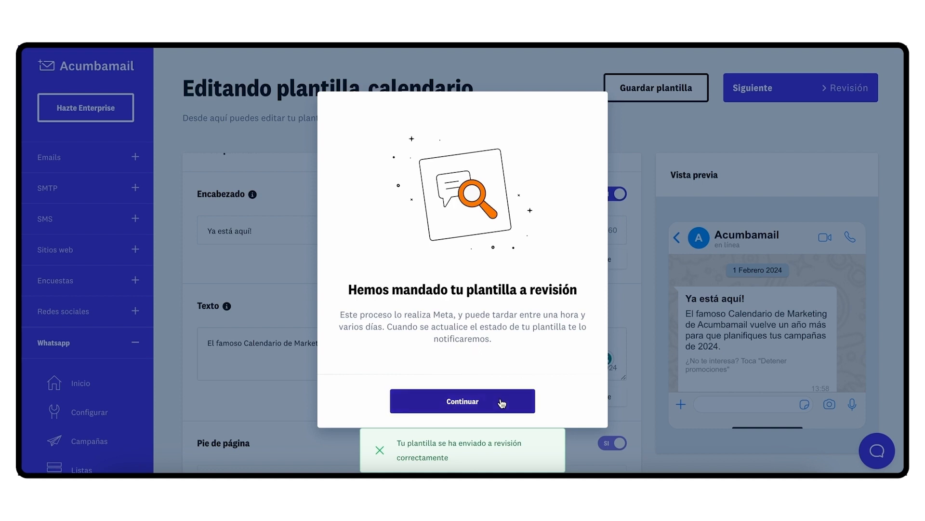
{"action": "left_click", "coordinate": [473, 400]}
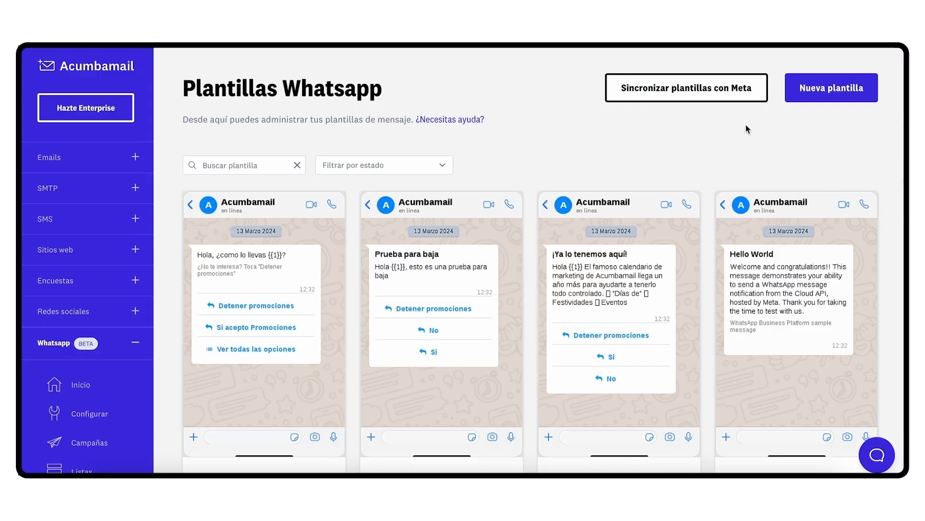
- Sync templates with Meta and import all of them
{"action": "left_click", "coordinate": [721, 93]}
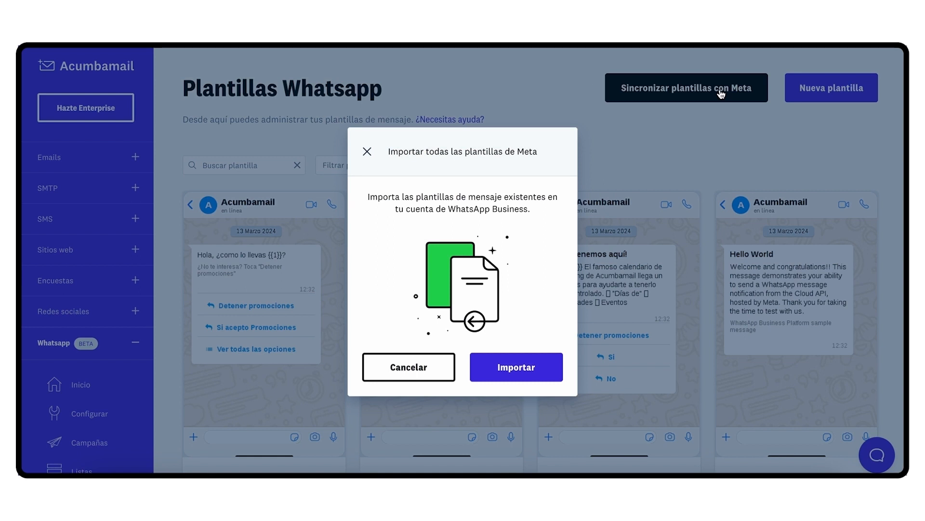
{"action": "left_click", "coordinate": [553, 367]}
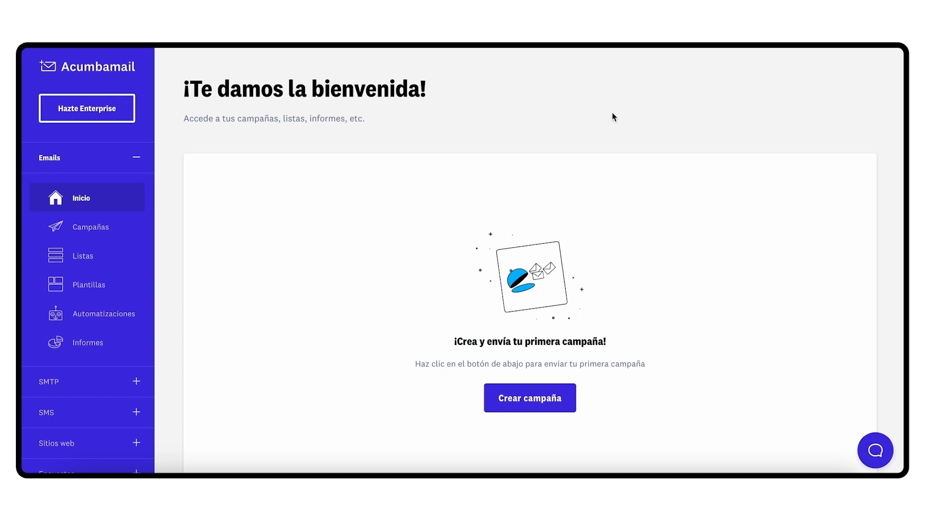
- From WhatsApp Campañas, create a new campaign named 'calendario'
{"action": "scroll", "coordinate": [113, 408], "scroll_direction": "down", "scroll_amount": 2}
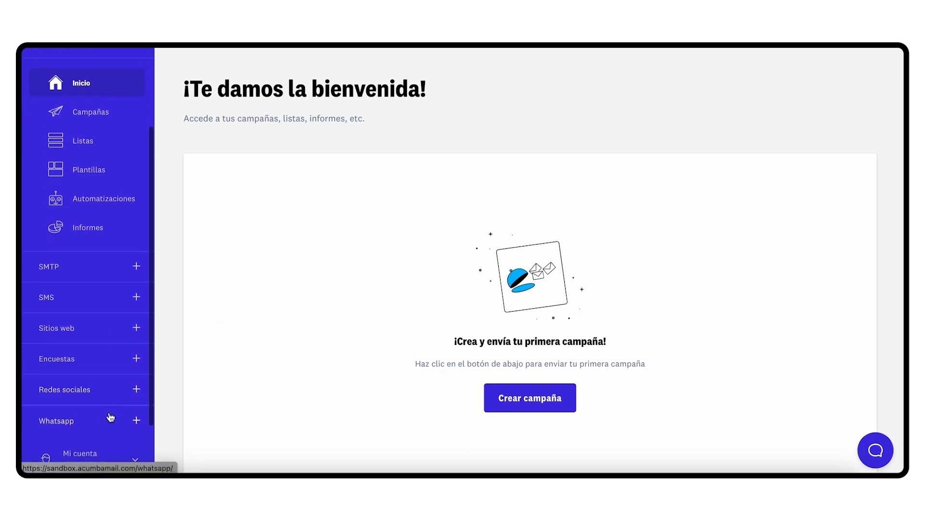
{"action": "left_click", "coordinate": [101, 428]}
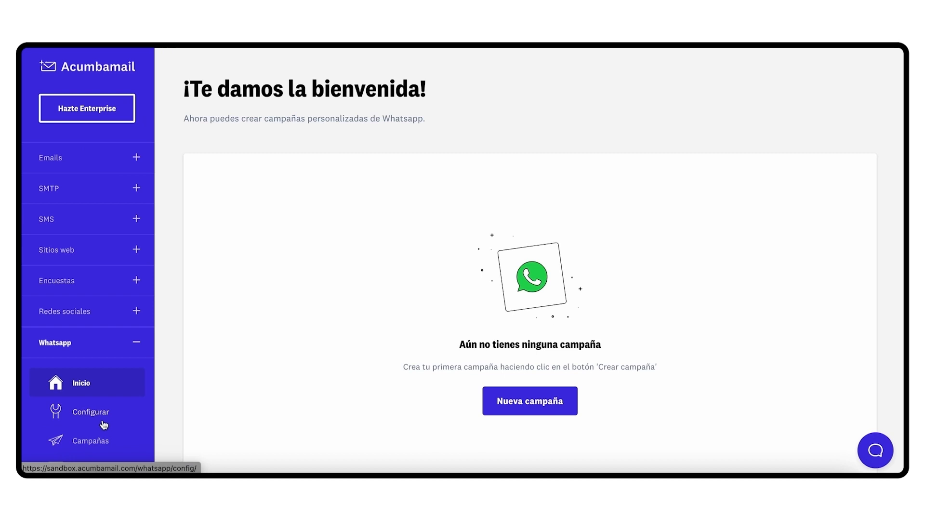
{"action": "scroll", "coordinate": [103, 424], "scroll_direction": "down", "scroll_amount": 1}
{"action": "left_click", "coordinate": [104, 421]}
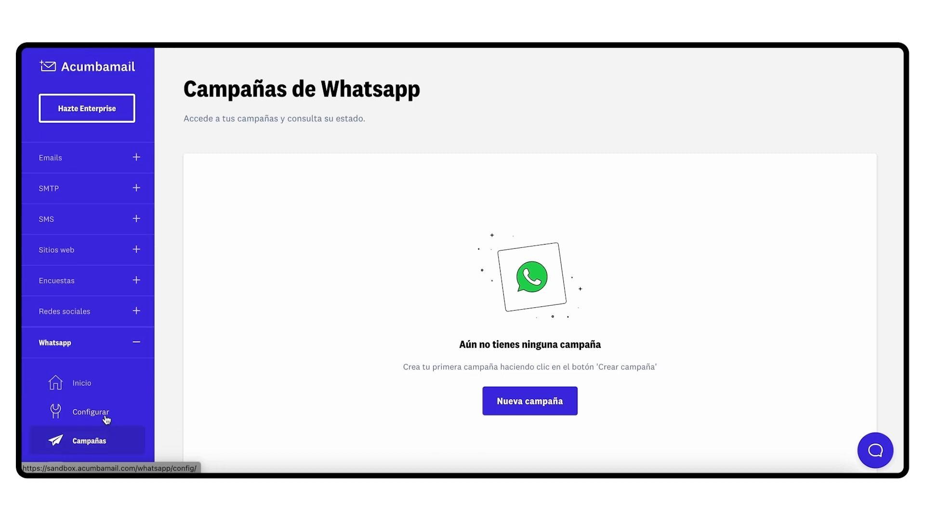
{"action": "left_click", "coordinate": [550, 403]}
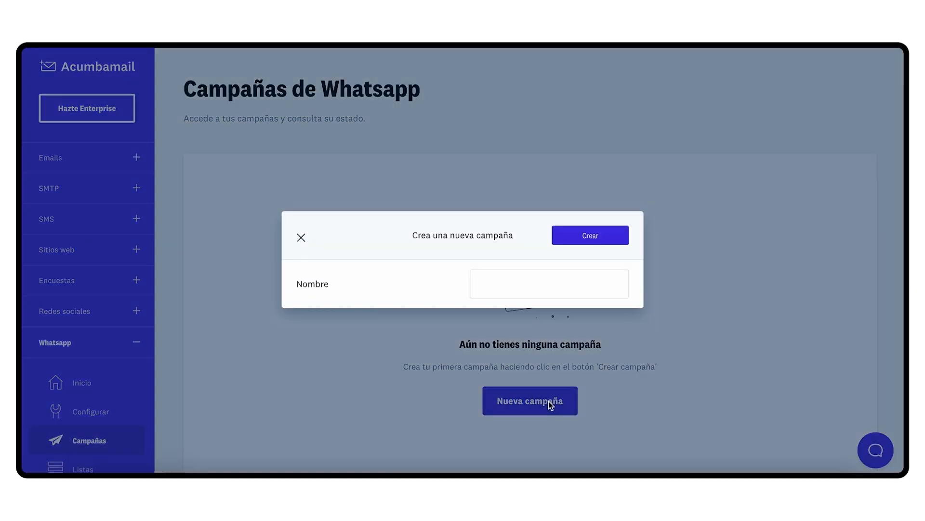
{"action": "left_click", "coordinate": [528, 277]}
{"action": "type", "text": "calendario"}
{"action": "left_click", "coordinate": [571, 234]}
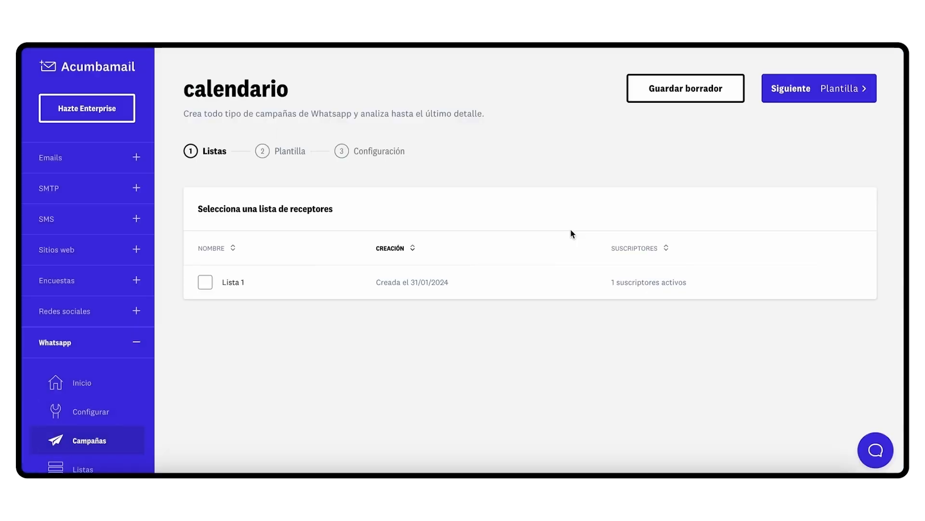
- Target Lista 1 and apply the calendario template to the campaign
{"action": "left_click", "coordinate": [205, 283]}
{"action": "left_click", "coordinate": [834, 90]}
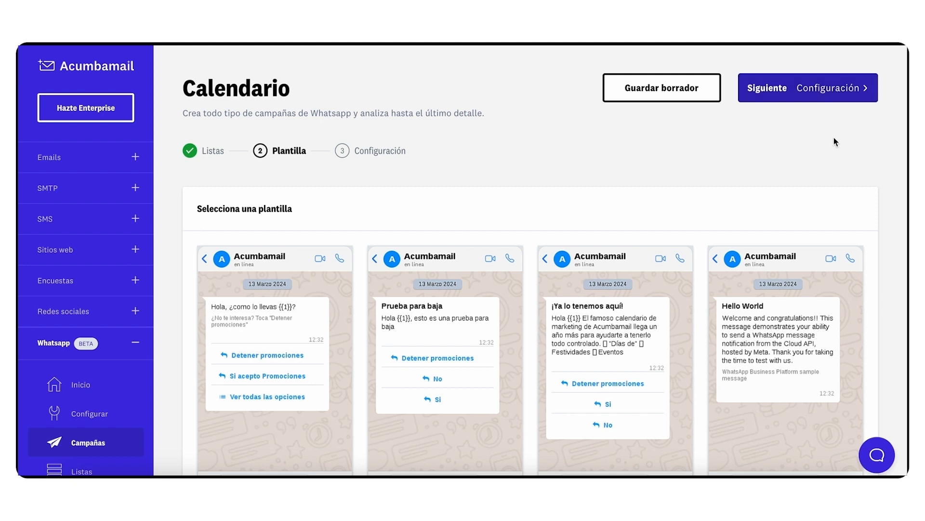
{"action": "scroll", "coordinate": [835, 157], "scroll_direction": "down", "scroll_amount": 10}
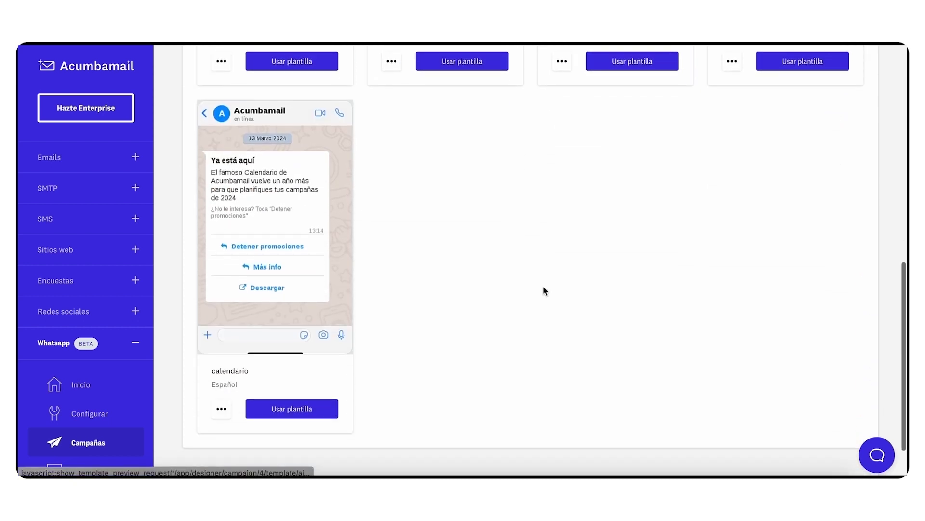
{"action": "left_click", "coordinate": [289, 412]}
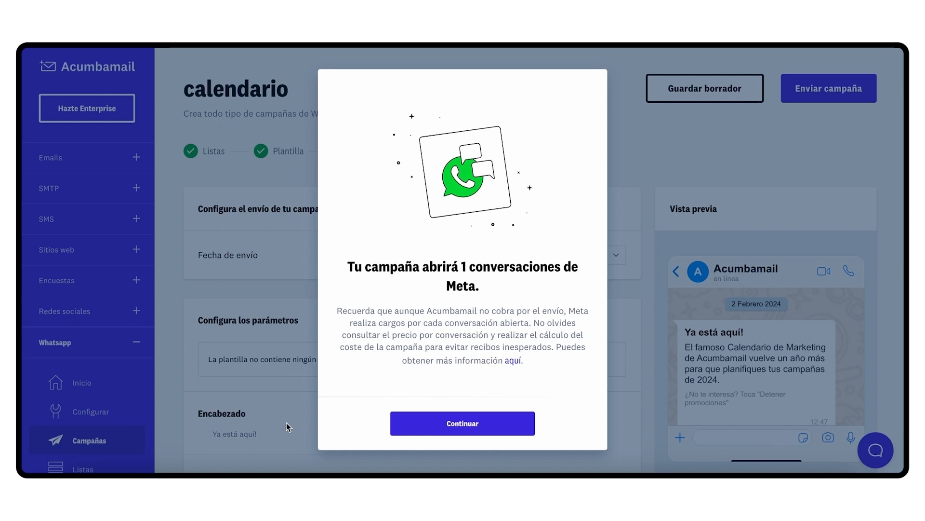
- Dismiss the Meta conversations notice and try the Programar campaña option with its date picker
{"action": "left_click", "coordinate": [414, 428]}
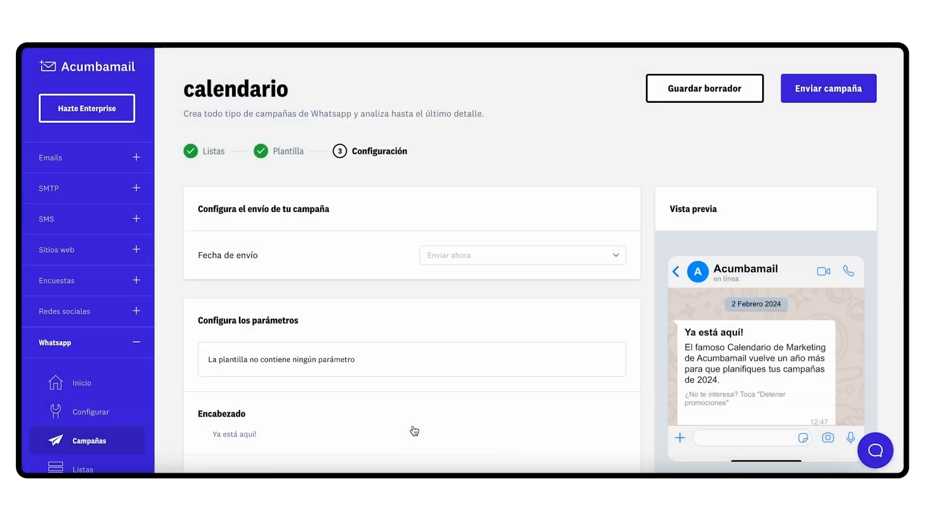
{"action": "left_click", "coordinate": [530, 255]}
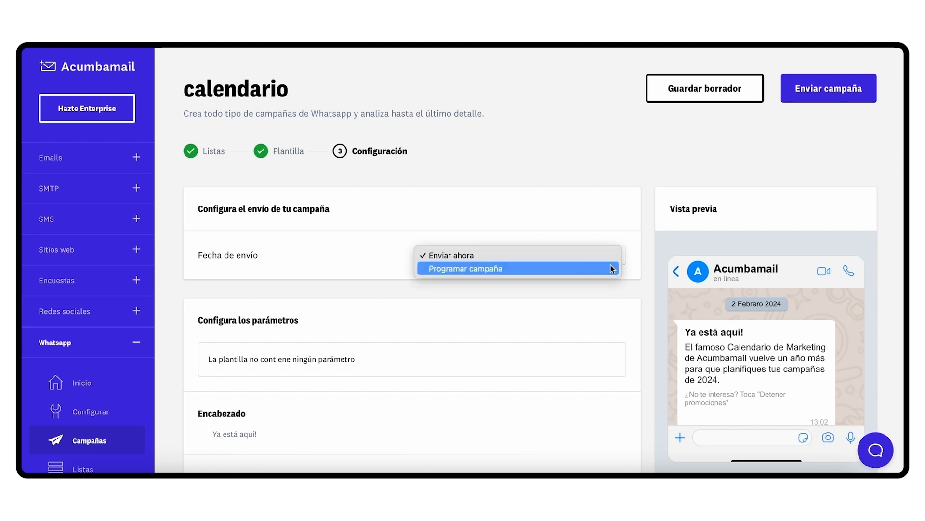
{"action": "left_click", "coordinate": [612, 268]}
{"action": "left_click", "coordinate": [600, 293]}
{"action": "scroll", "coordinate": [583, 357], "scroll_direction": "down", "scroll_amount": 1}
{"action": "scroll", "coordinate": [583, 347], "scroll_direction": "up", "scroll_amount": 4}
{"action": "left_click", "coordinate": [616, 200]}
- Set the send date back to Enviar ahora and review the campaign settings
{"action": "left_click", "coordinate": [611, 199]}
{"action": "left_click", "coordinate": [611, 188]}
{"action": "scroll", "coordinate": [644, 191], "scroll_direction": "down", "scroll_amount": 4}
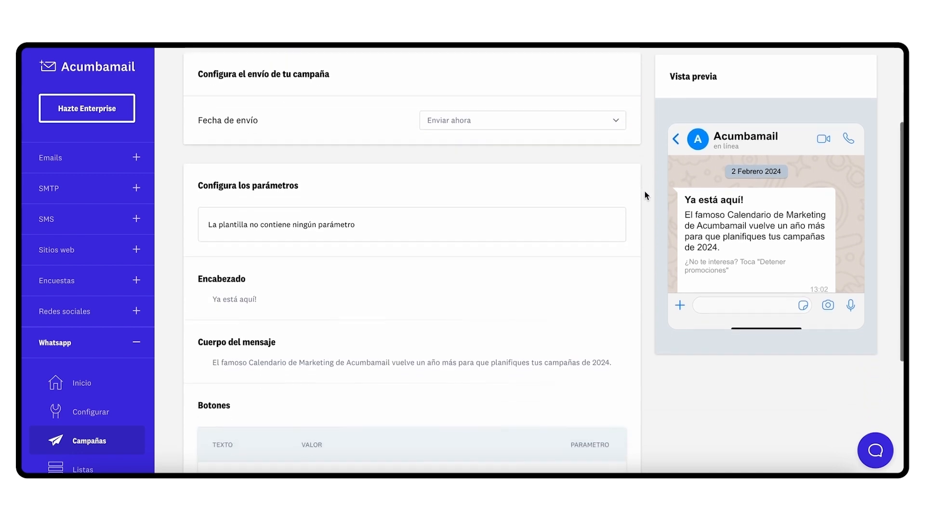
{"action": "scroll", "coordinate": [645, 191], "scroll_direction": "down", "scroll_amount": 3}
{"action": "scroll", "coordinate": [645, 191], "scroll_direction": "up", "scroll_amount": 4}
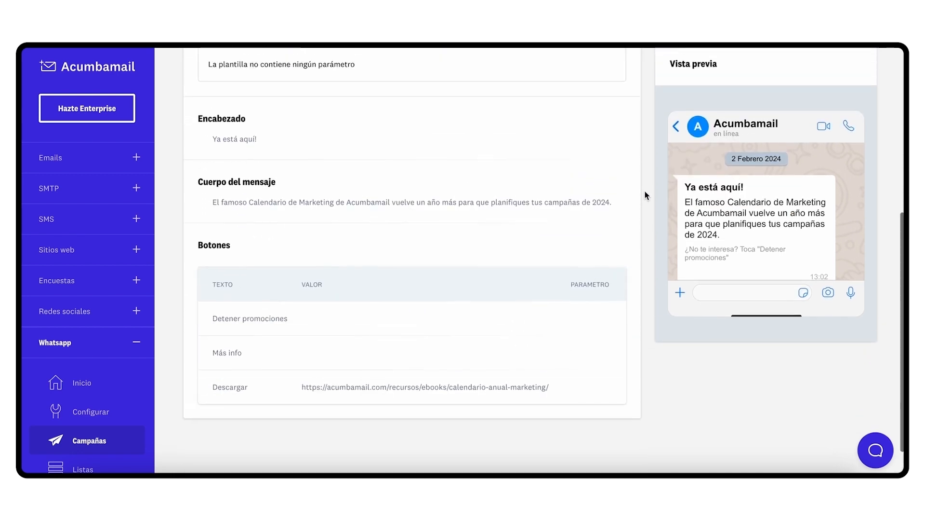
{"action": "scroll", "coordinate": [645, 191], "scroll_direction": "up", "scroll_amount": 3}
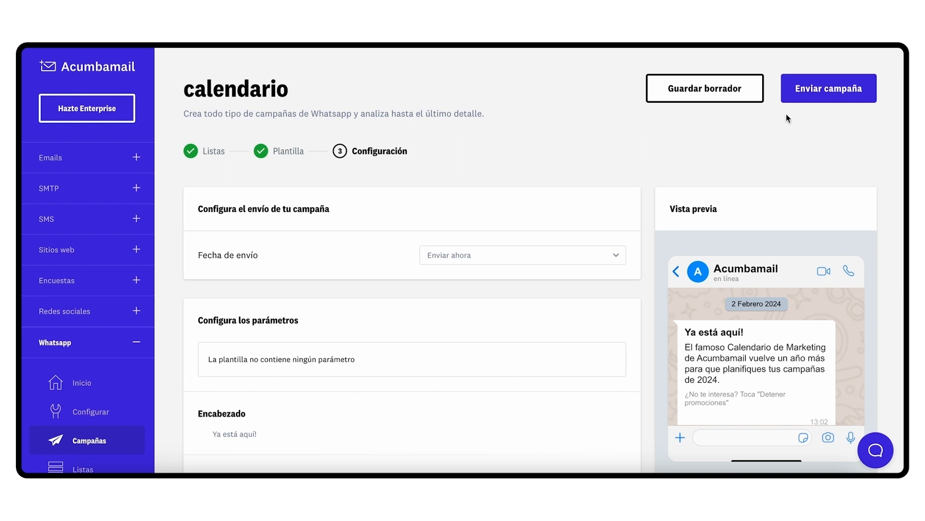
- Review the Resumen and send the calendario campaign to Lista 1, closing the sending notice
{"action": "left_click", "coordinate": [809, 103]}
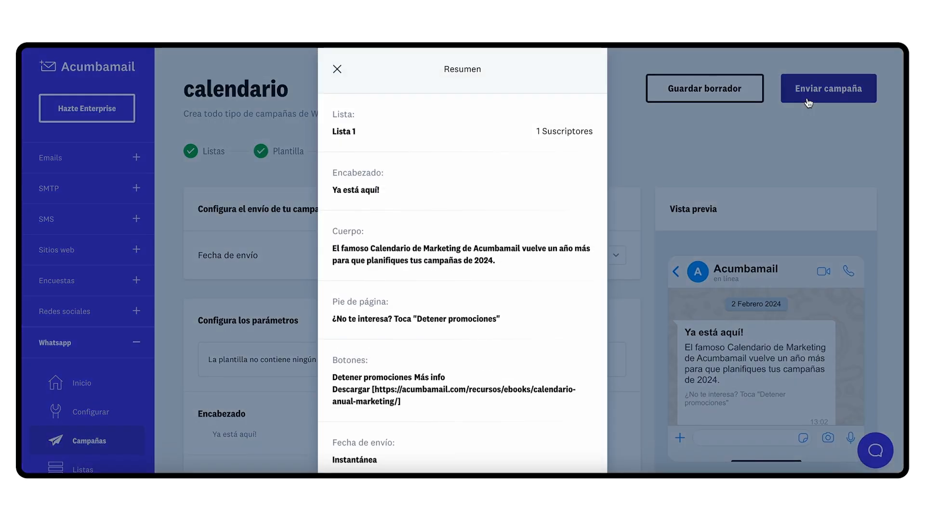
{"action": "scroll", "coordinate": [562, 263], "scroll_direction": "down", "scroll_amount": 2}
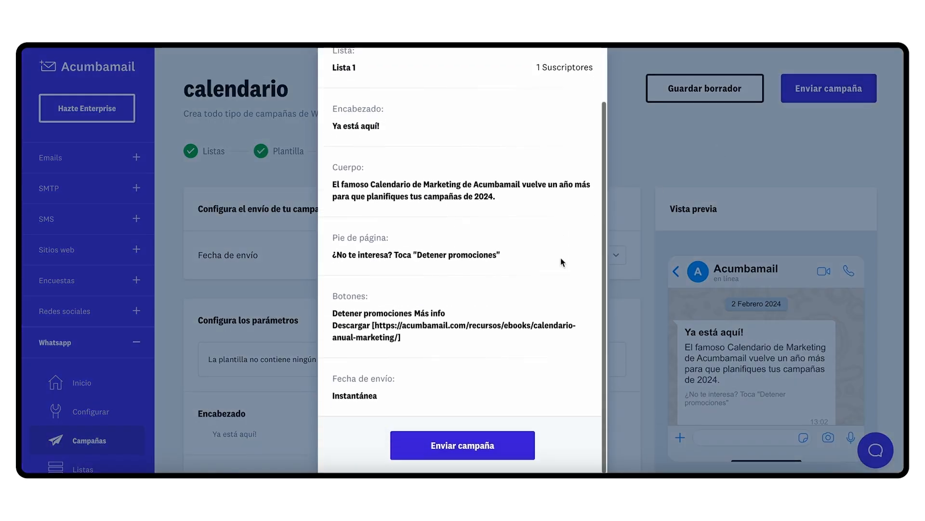
{"action": "left_click", "coordinate": [505, 448]}
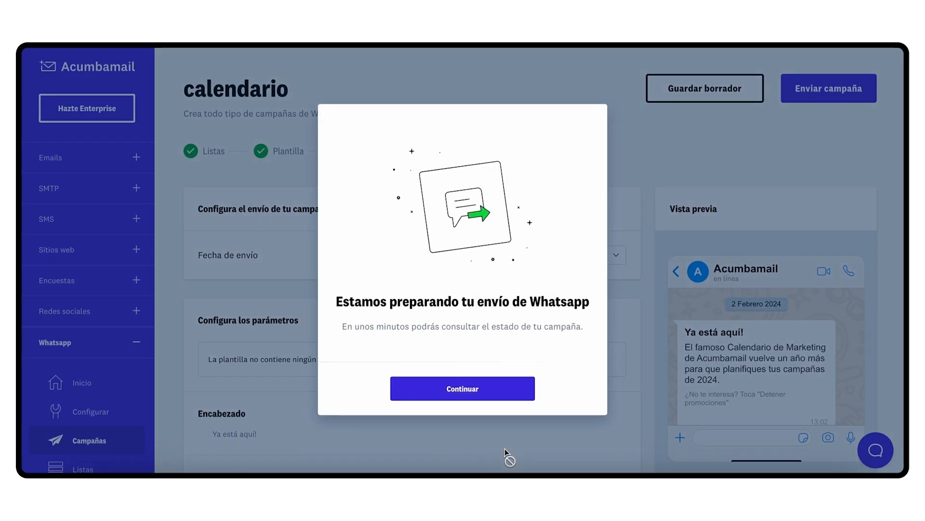
{"action": "left_click", "coordinate": [512, 392]}
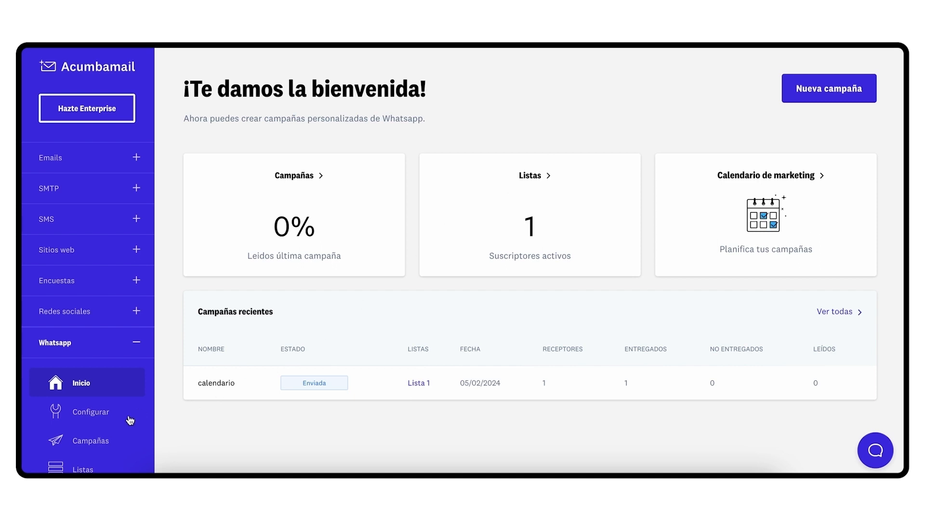
- Open the calendario campaign from the WhatsApp campaigns list and view its Receptores delivery stats
{"action": "left_click", "coordinate": [95, 440]}
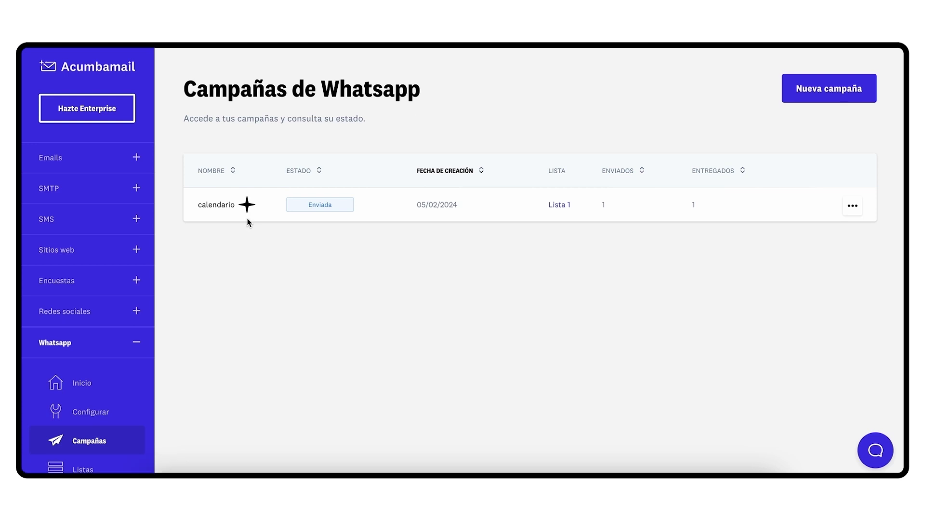
{"action": "left_click", "coordinate": [228, 206]}
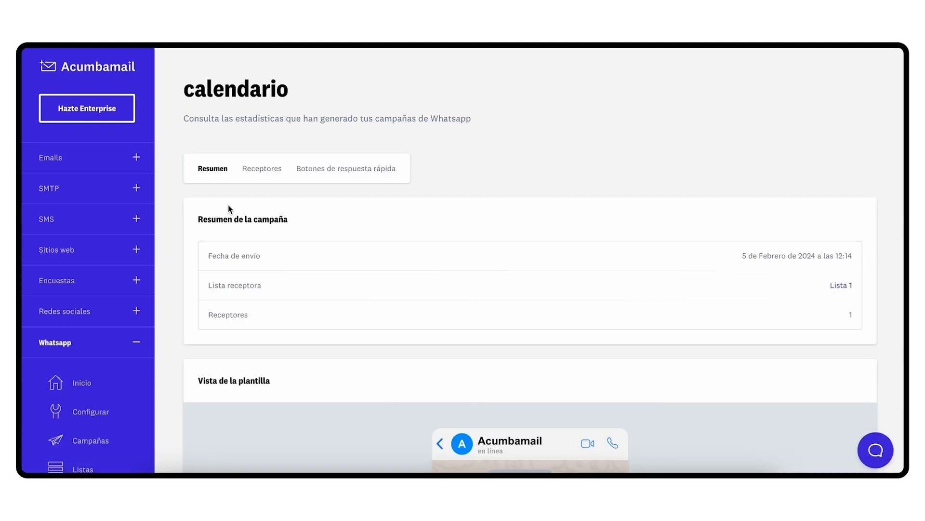
{"action": "left_click", "coordinate": [263, 171]}
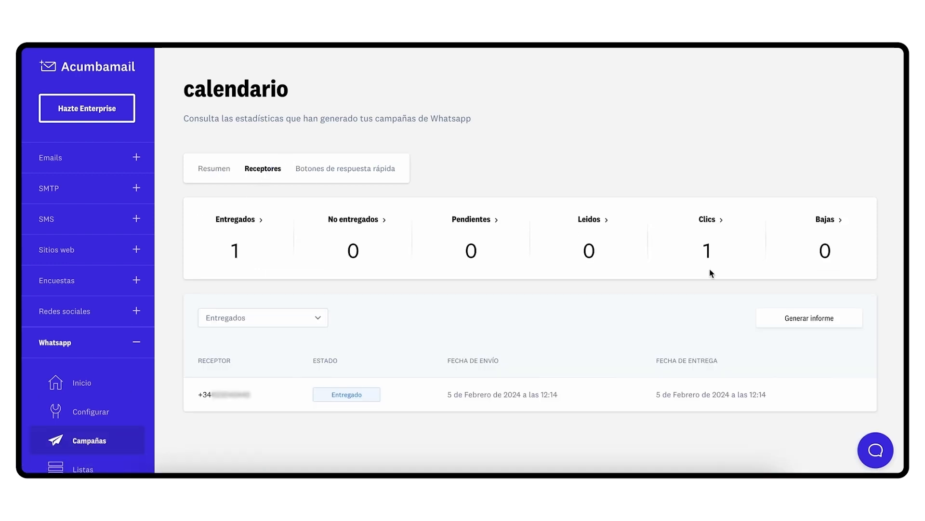
- Generate the delivered-recipients report and view the Más info button details showing 1 click
{"action": "left_click", "coordinate": [765, 323]}
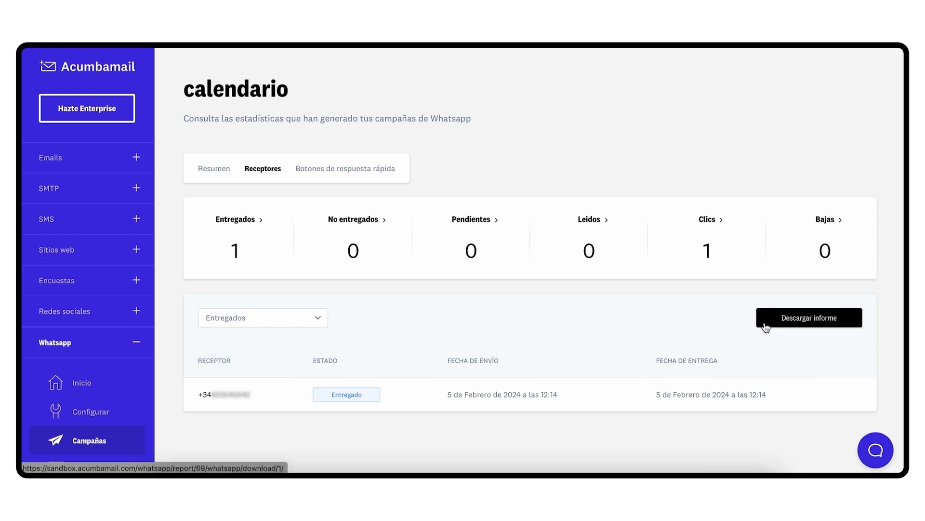
{"action": "left_click", "coordinate": [384, 170]}
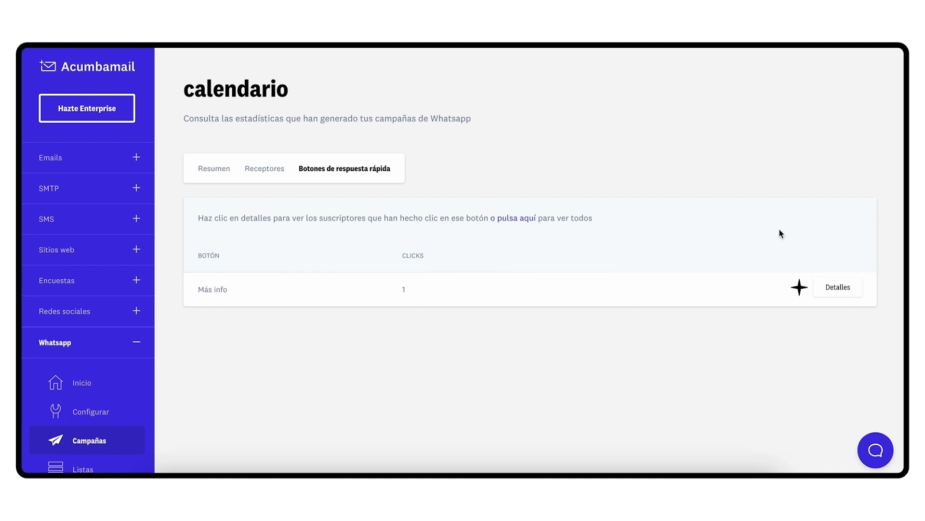
{"action": "left_click", "coordinate": [837, 289]}
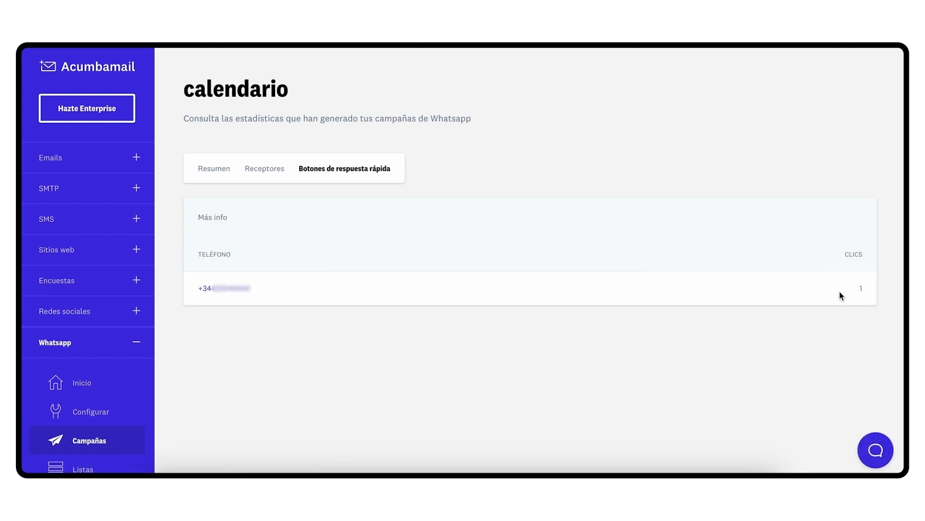